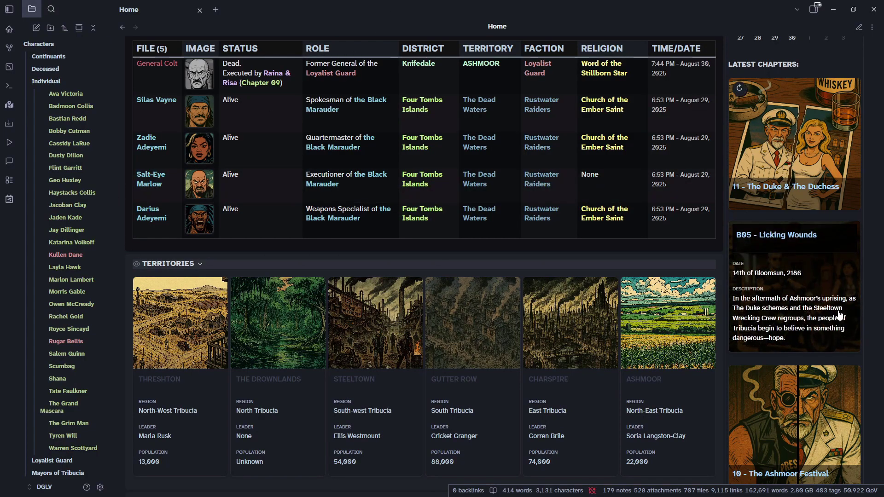
# Step: From the Home dashboard, preview The Duke's Appearances chapter list
pyautogui.moveTo(795, 148)
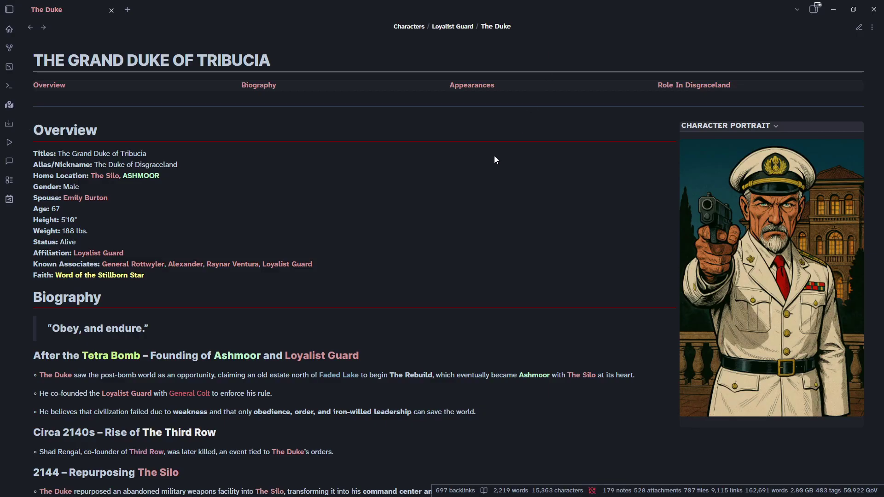
pyautogui.moveTo(456, 87)
# Step: Show the file tree and step through the Loyalist Guard notes to The Duke's note
pyautogui.click(10, 9)
pyautogui.click(62, 104)
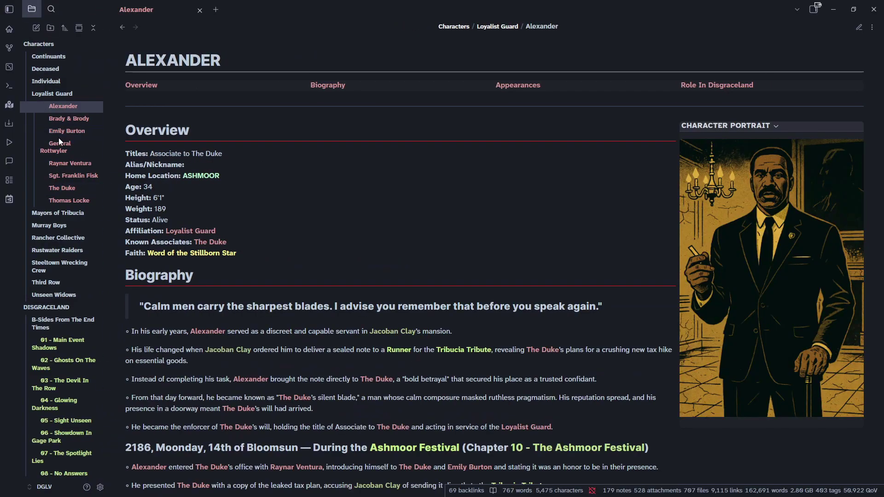
pyautogui.click(56, 145)
pyautogui.click(59, 164)
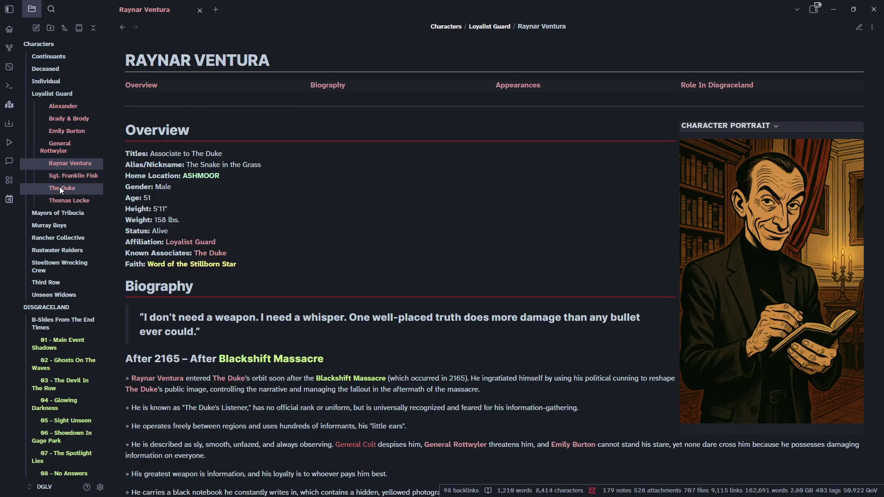
pyautogui.click(60, 187)
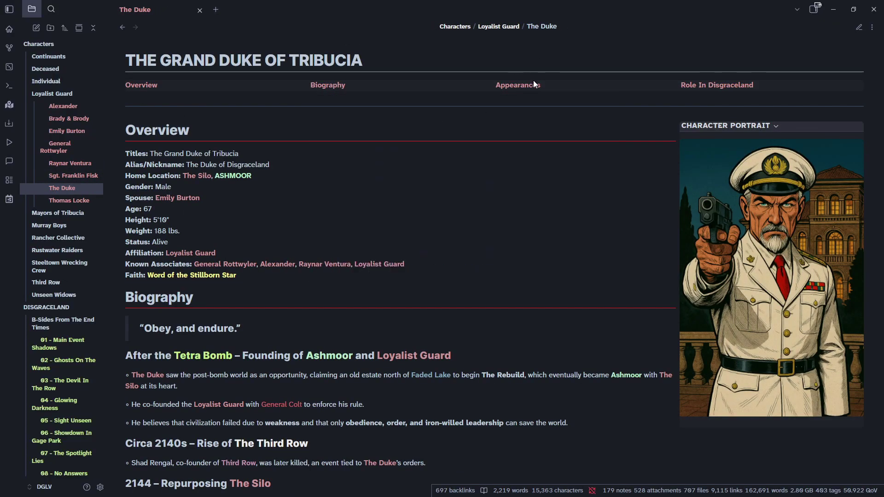
# Step: Jump to The Duke's Appearances section and scroll through its six listed chapters
pyautogui.moveTo(734, 92)
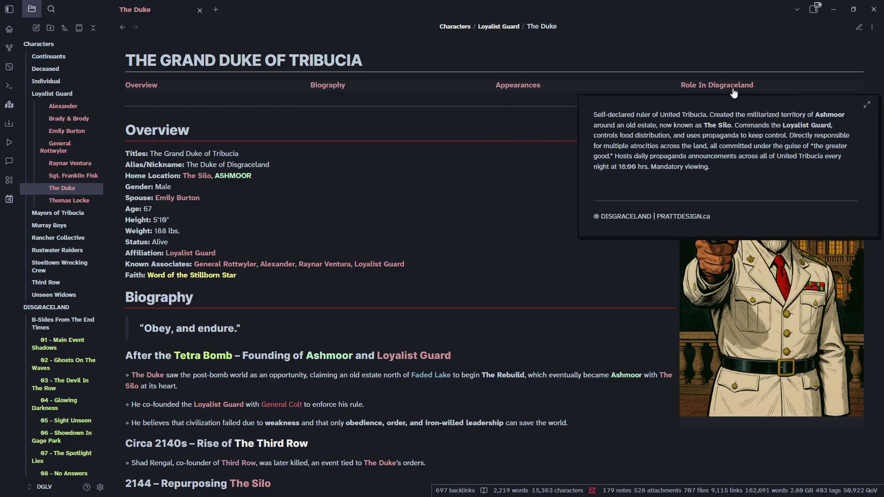
pyautogui.moveTo(540, 90)
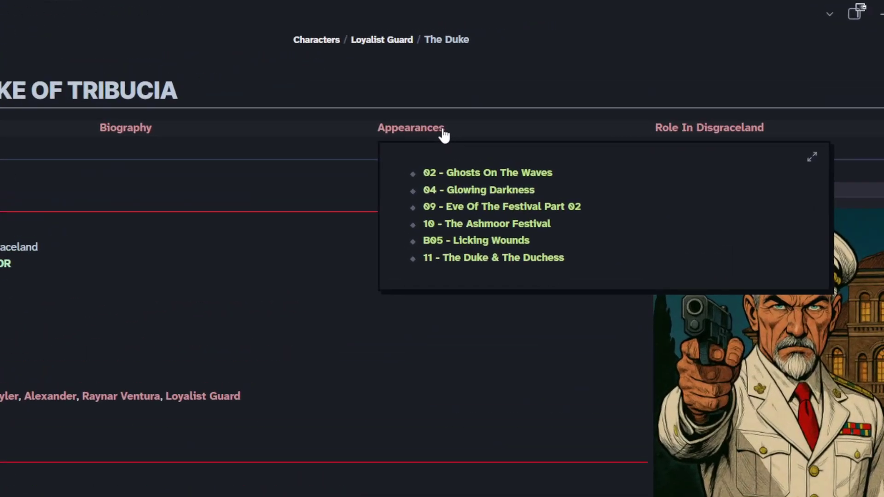
pyautogui.moveTo(426, 134)
pyautogui.moveTo(513, 259)
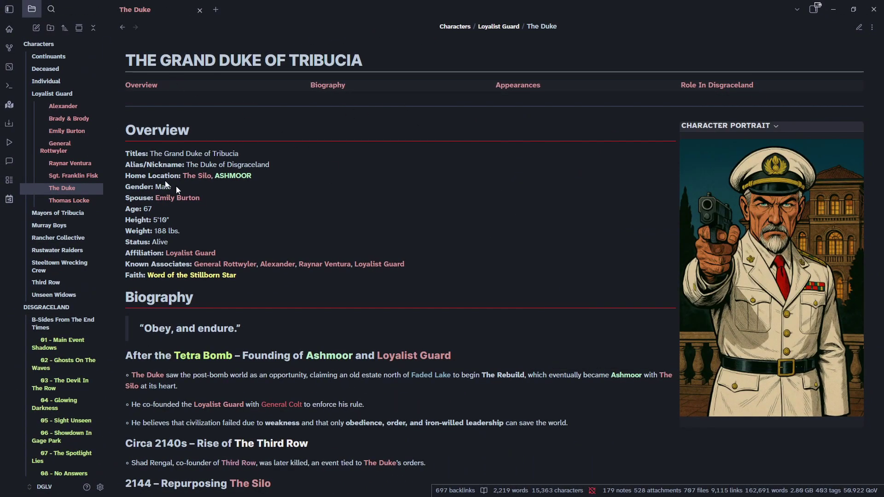
pyautogui.click(514, 87)
pyautogui.scroll(6, 396, 117)
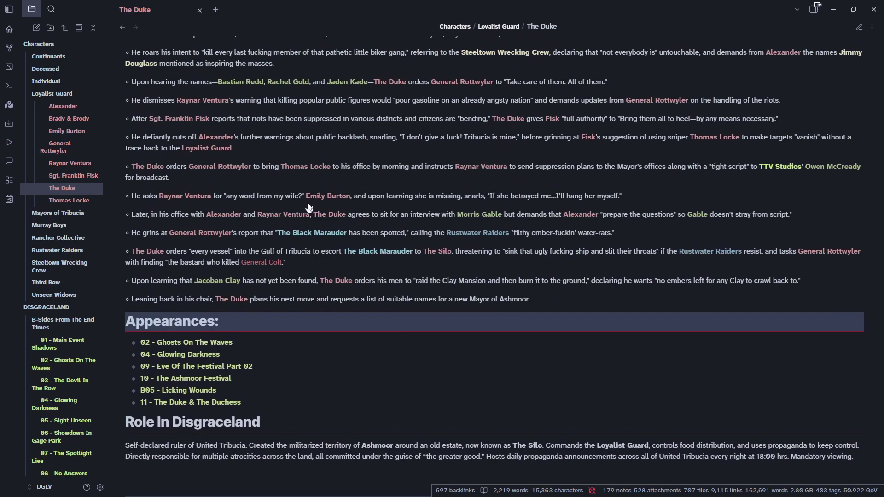
pyautogui.scroll(12, 309, 207)
pyautogui.scroll(-7, 310, 208)
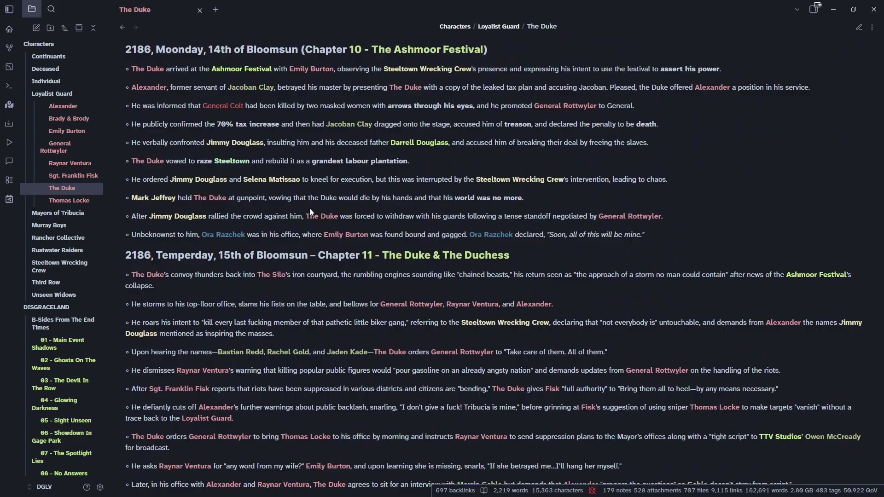
pyautogui.scroll(-8, 310, 208)
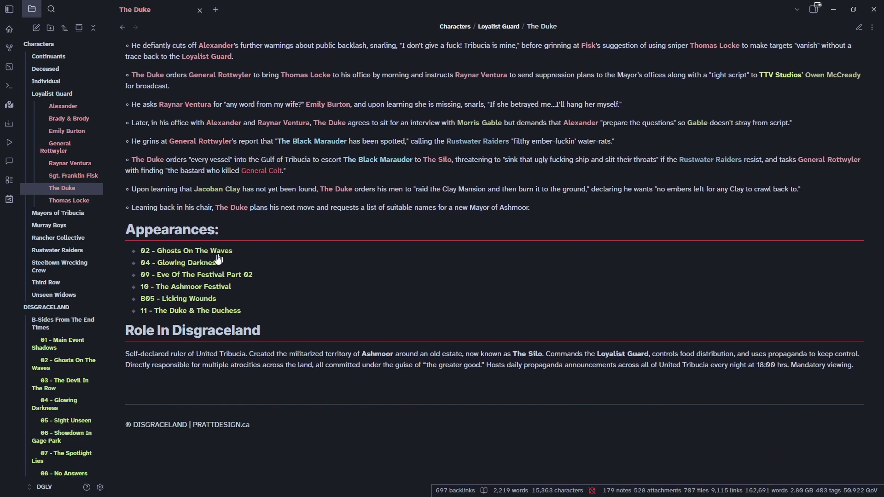
pyautogui.moveTo(177, 263)
pyautogui.click(220, 311)
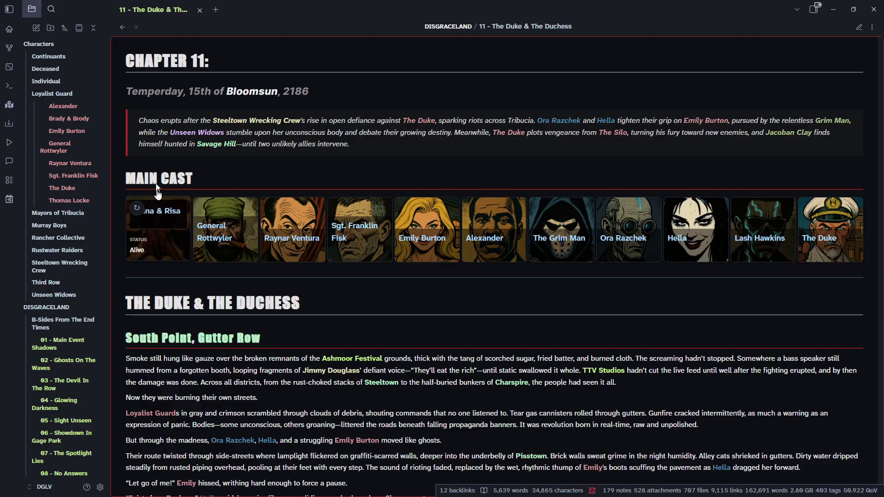
pyautogui.moveTo(835, 226)
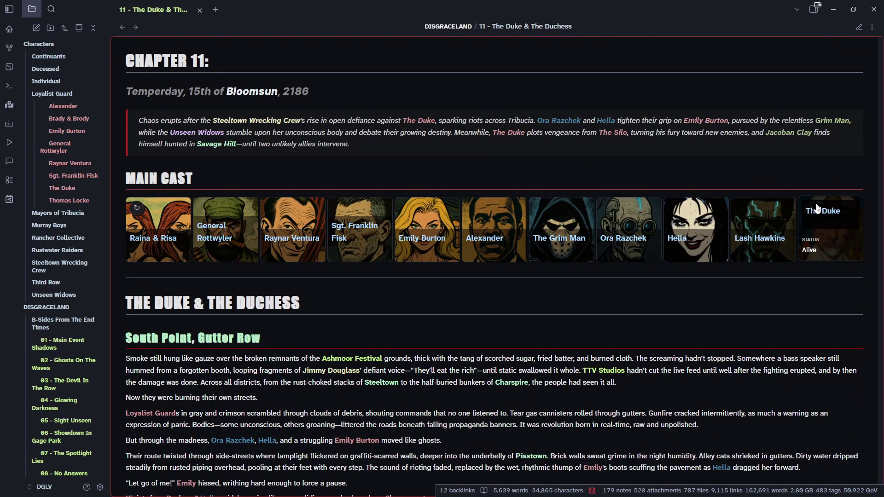
pyautogui.click(804, 216)
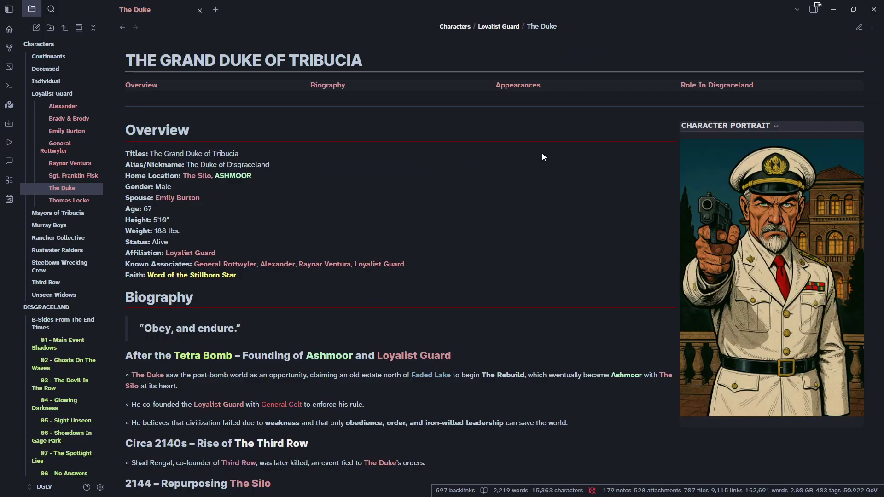
# Step: Switch The Duke's note to source mode and highlight its chapters frontmatter property
pyautogui.hotkey('ctrl', 'e')
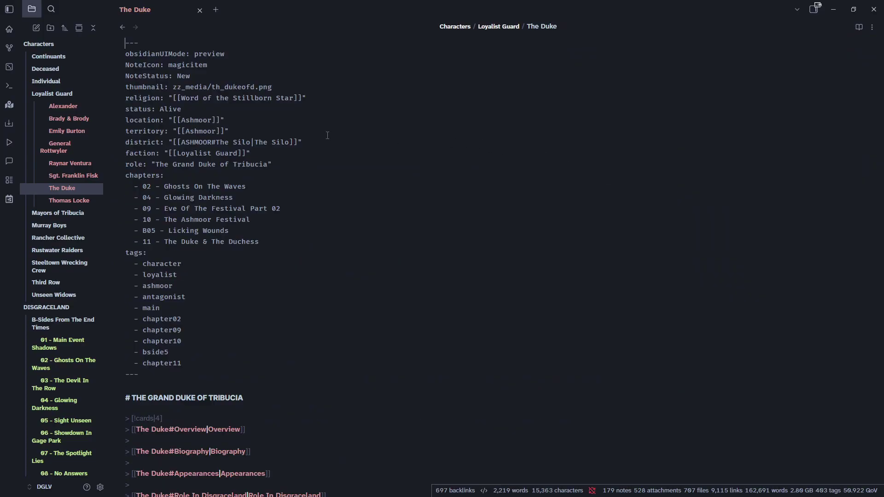
pyautogui.scroll(-1, 222, 145)
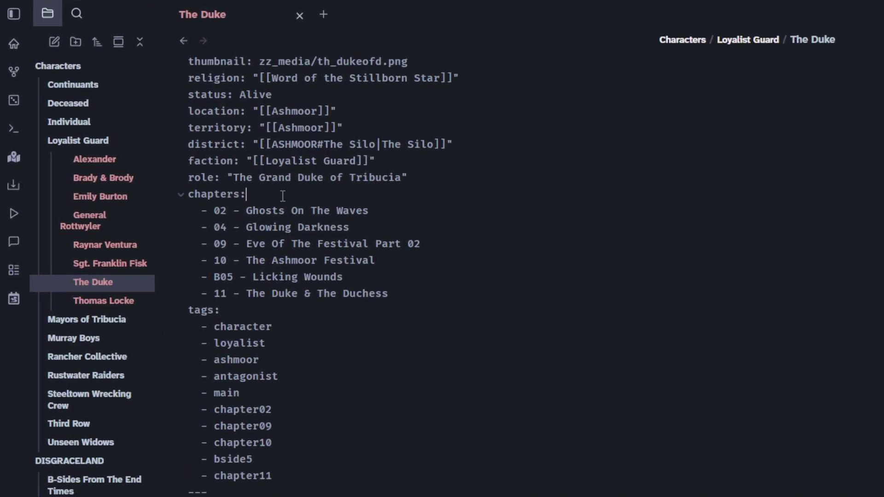
pyautogui.moveTo(283, 195); pyautogui.dragTo(186, 187)
pyautogui.click(292, 177)
# Step: Collapse the file tree, expand DISGRACELAND, and compare '02 - Ghosts On The Waves' with the chapters entry
pyautogui.click(147, 39)
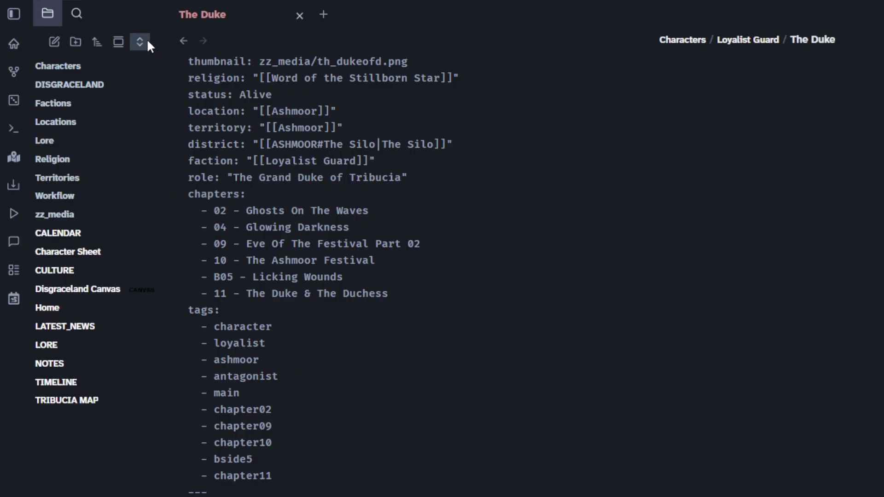
pyautogui.click(112, 89)
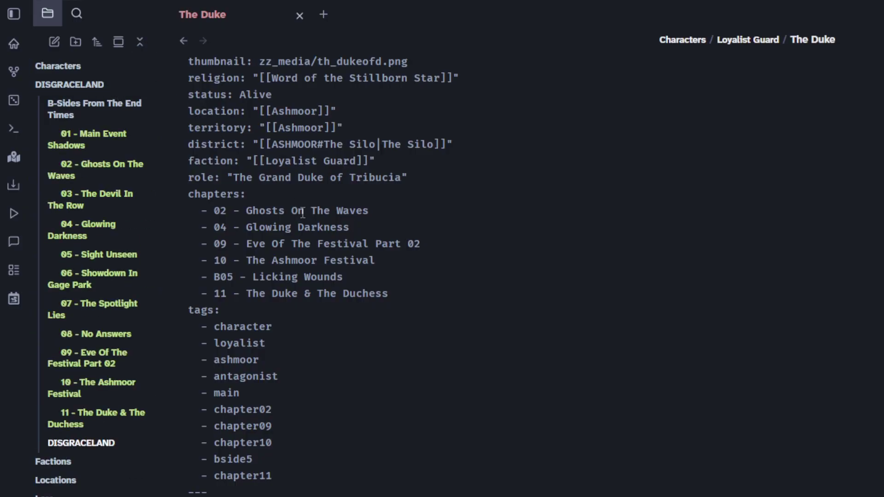
pyautogui.moveTo(215, 211); pyautogui.dragTo(372, 211)
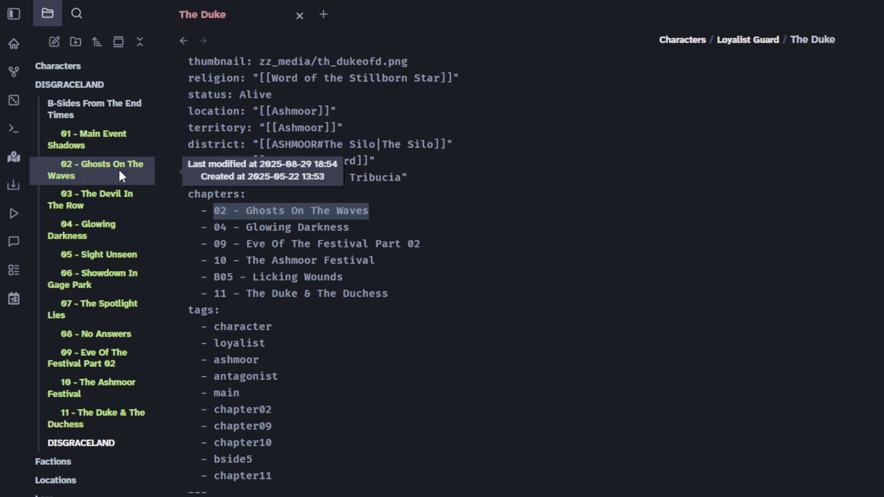
pyautogui.click(217, 225)
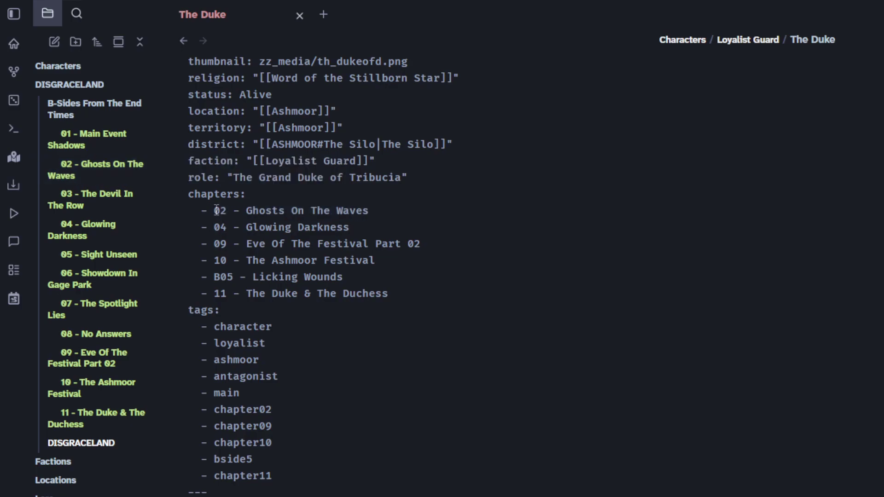
pyautogui.moveTo(215, 211); pyautogui.dragTo(394, 208)
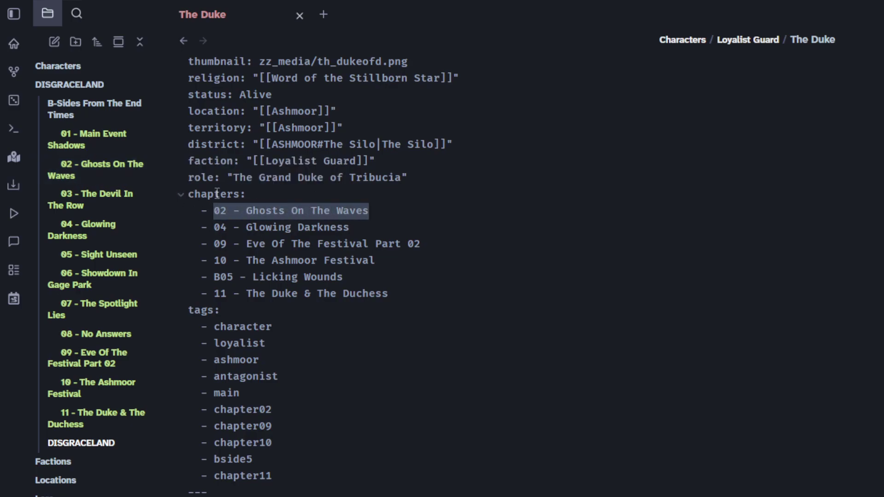
pyautogui.scroll(-1, 322, 217)
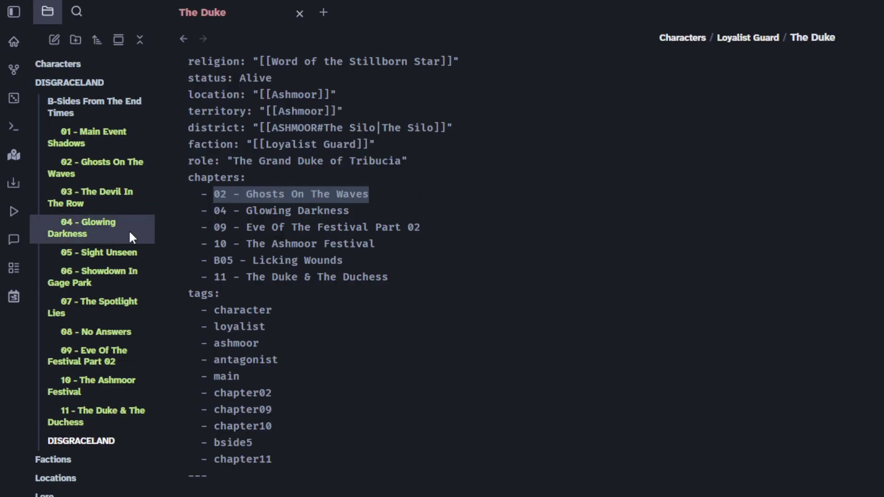
pyautogui.click(201, 183)
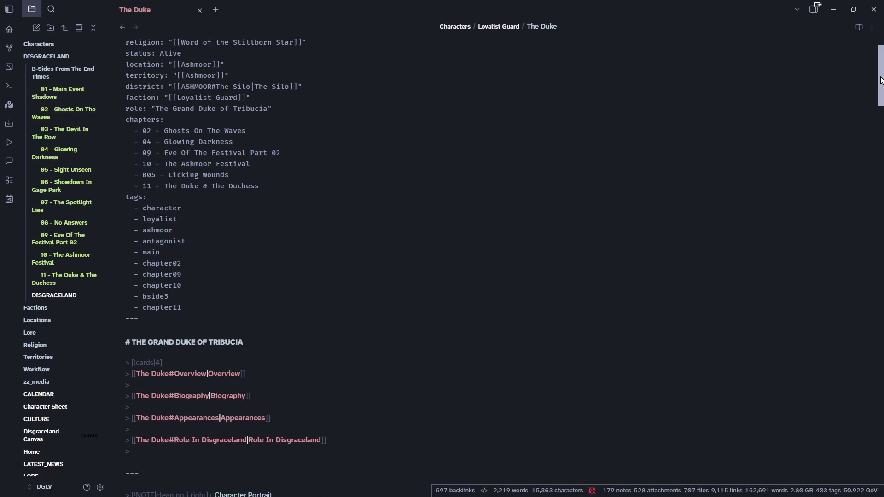
# Step: Inspect the dataview query's DISGRACELAND source folder alongside the frontmatter chapters list
pyautogui.moveTo(881, 88); pyautogui.dragTo(880, 439)
pyautogui.scroll(-4, 565, 155)
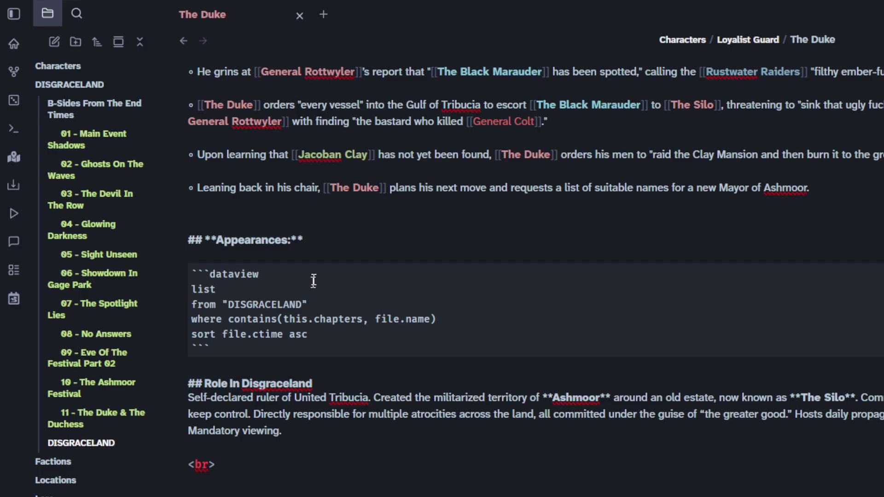
pyautogui.click(192, 305)
pyautogui.moveTo(224, 305); pyautogui.dragTo(308, 304)
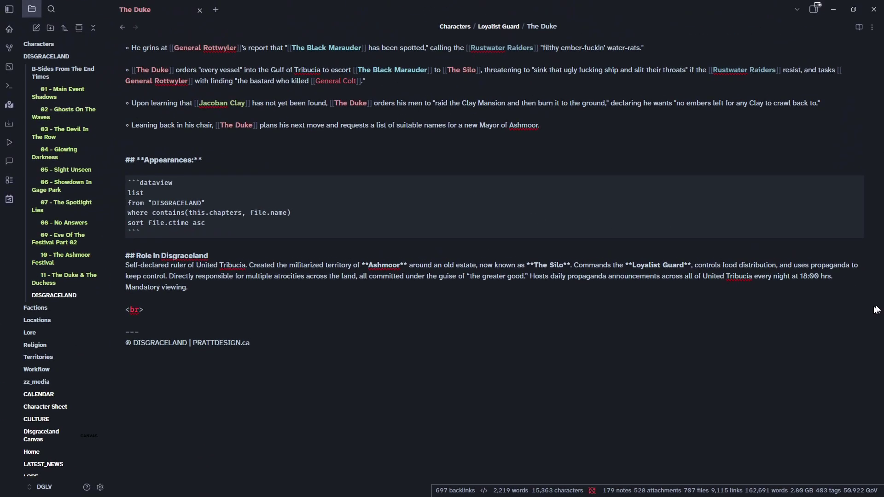
pyautogui.scroll(15, 877, 304)
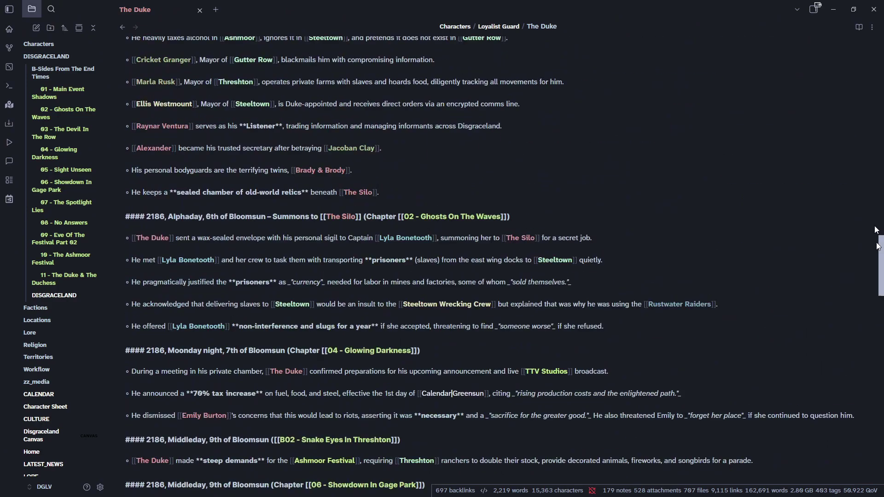
pyautogui.scroll(10, 877, 247)
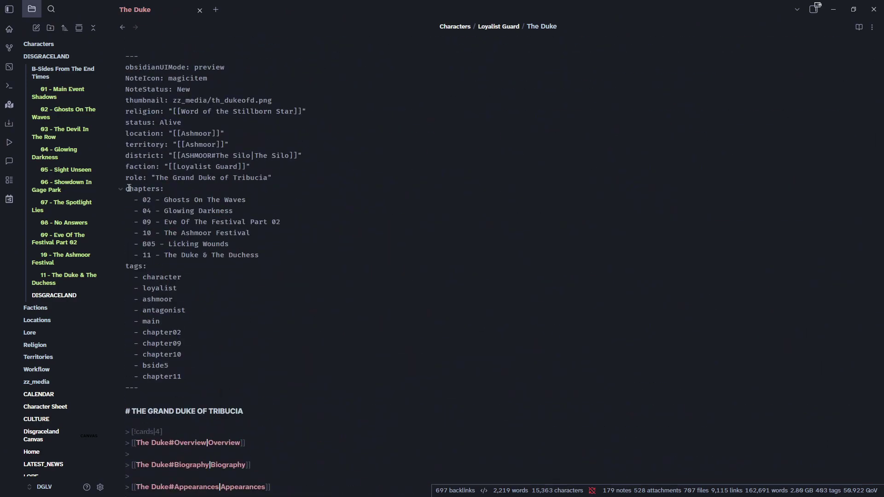
pyautogui.moveTo(127, 189); pyautogui.dragTo(276, 250)
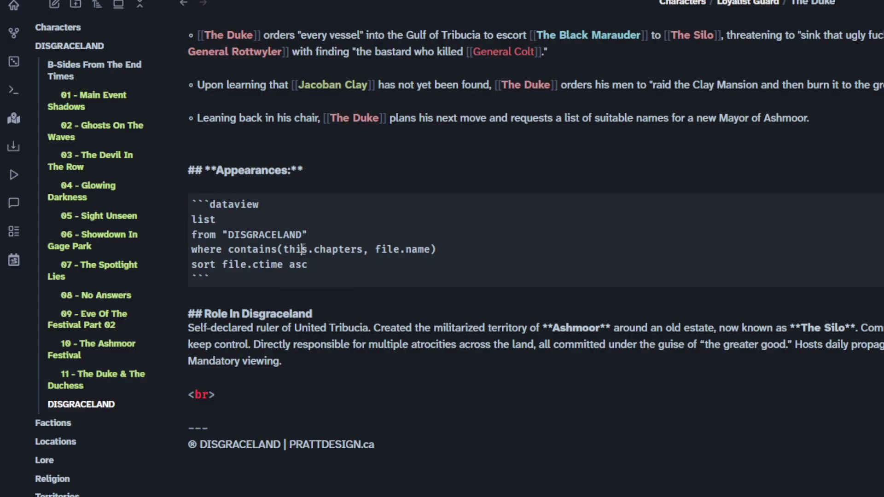
# Step: Examine the query's where line and ctime sort, then return to Reading view at the top
pyautogui.click(325, 249)
pyautogui.click(253, 267)
pyautogui.doubleClick(254, 266)
pyautogui.click(283, 266)
pyautogui.click(357, 265)
pyautogui.hotkey('ctrl', 'e')
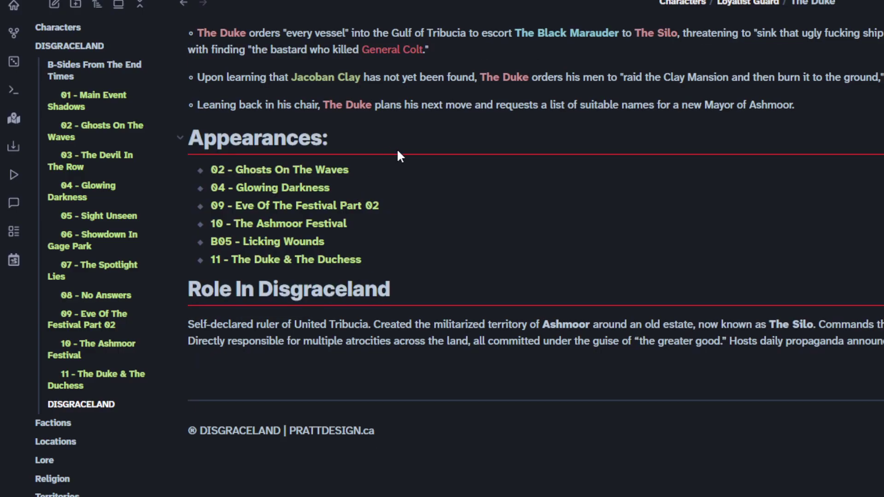
pyautogui.scroll(15, 402, 210)
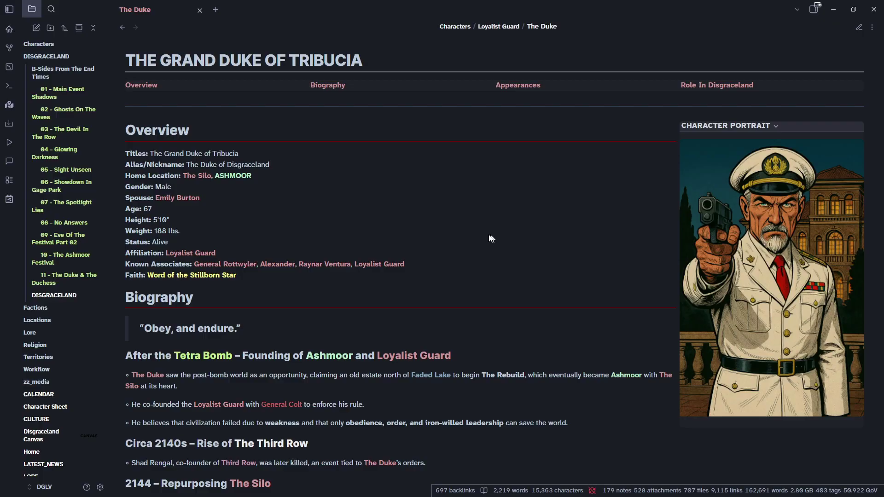
# Step: Open chapter 11, return to The Duke via its Main Cast card, and view his source
pyautogui.click(67, 278)
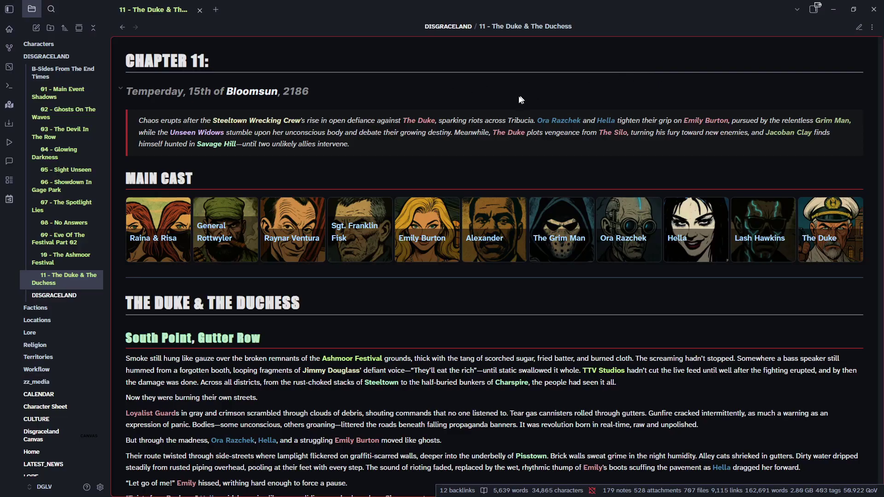
pyautogui.click(819, 222)
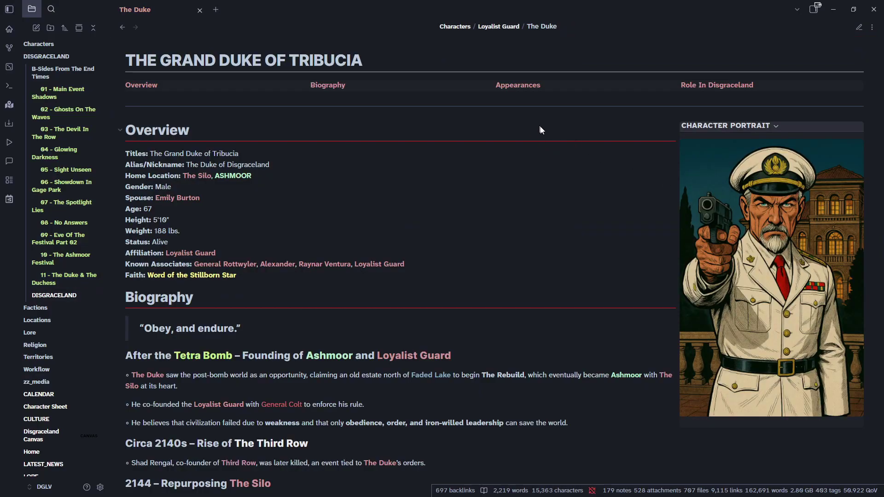
pyautogui.hotkey('ctrl', 'e')
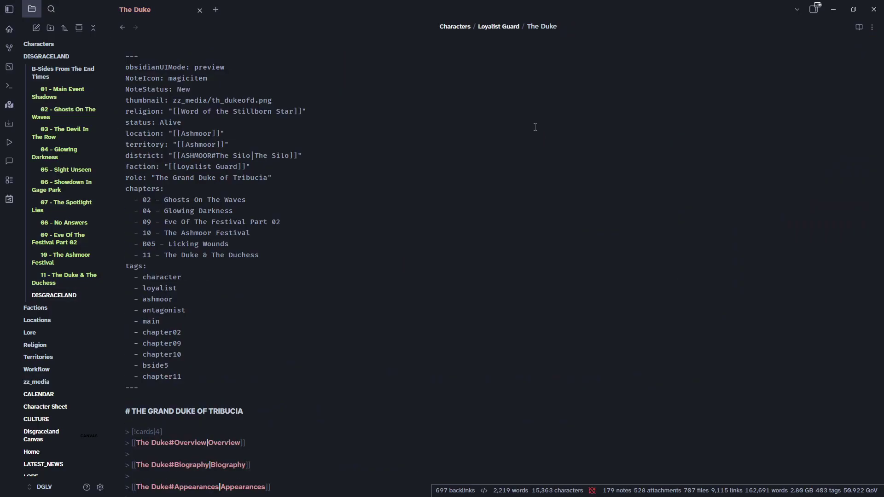
pyautogui.scroll(-1, 206, 103)
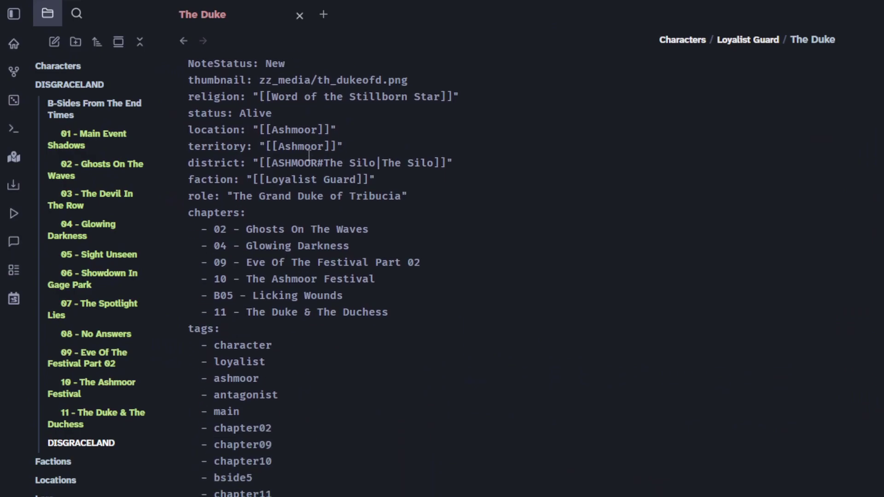
pyautogui.scroll(-3, 309, 154)
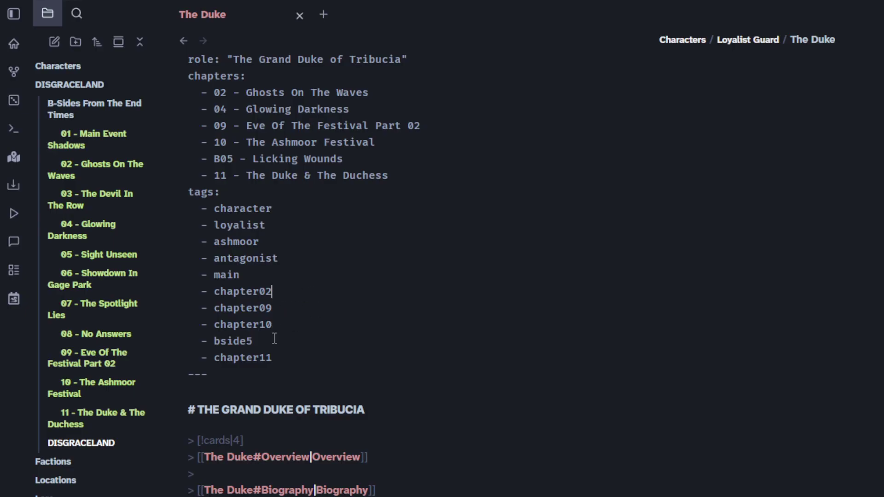
# Step: Point out the chapter11 and bside5 tags in The Duke's frontmatter
pyautogui.click(290, 357)
pyautogui.click(355, 339)
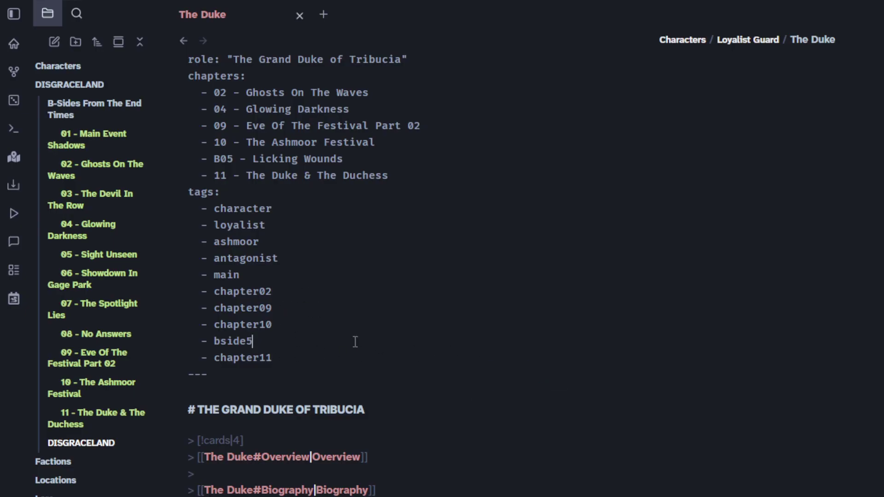
pyautogui.click(302, 361)
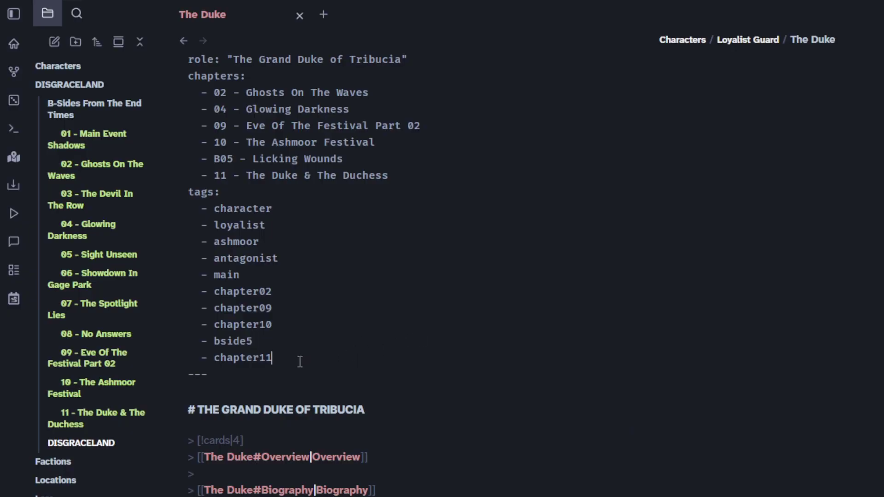
# Step: Open '11 - The Duke & The Duchess' and show its source markup
pyautogui.hotkey('ctrl', 'e')
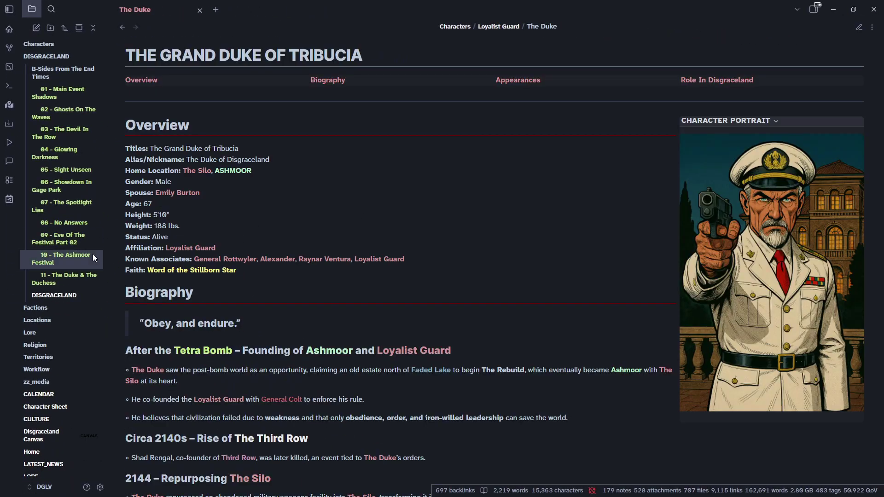
pyautogui.click(71, 273)
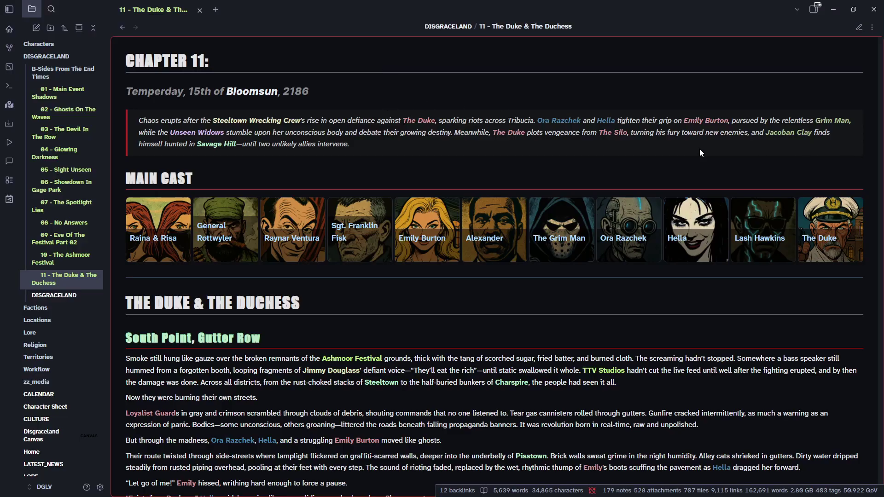
pyautogui.hotkey('ctrl', 'e')
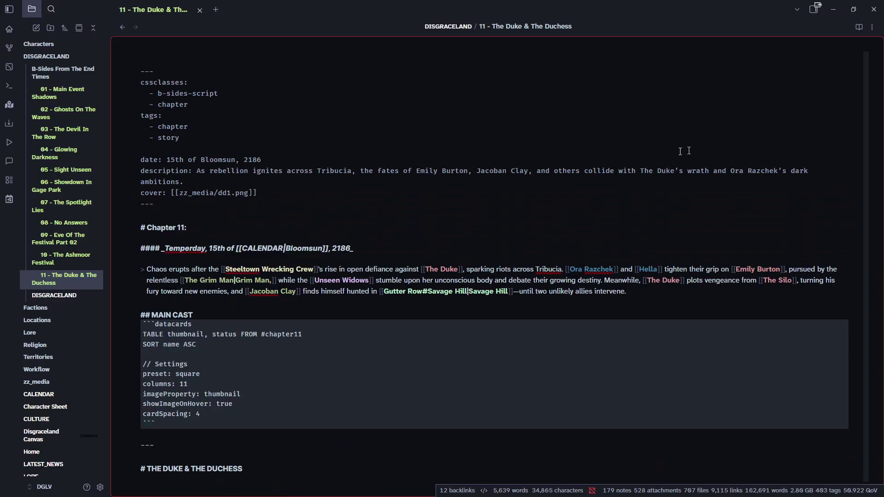
pyautogui.scroll(-2, 216, 270)
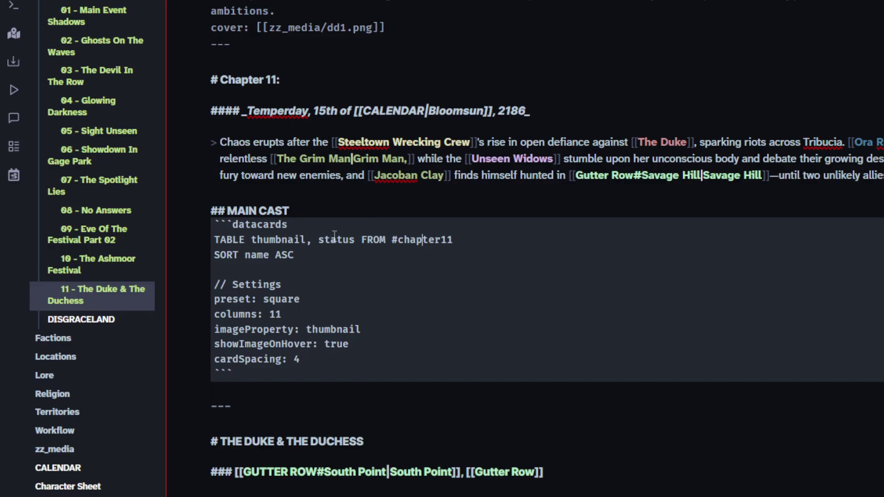
# Step: Highlight the chapter11 tag in the datacards query, then render the note again
pyautogui.click(364, 285)
pyautogui.moveTo(392, 240); pyautogui.dragTo(505, 233)
pyautogui.click(455, 242)
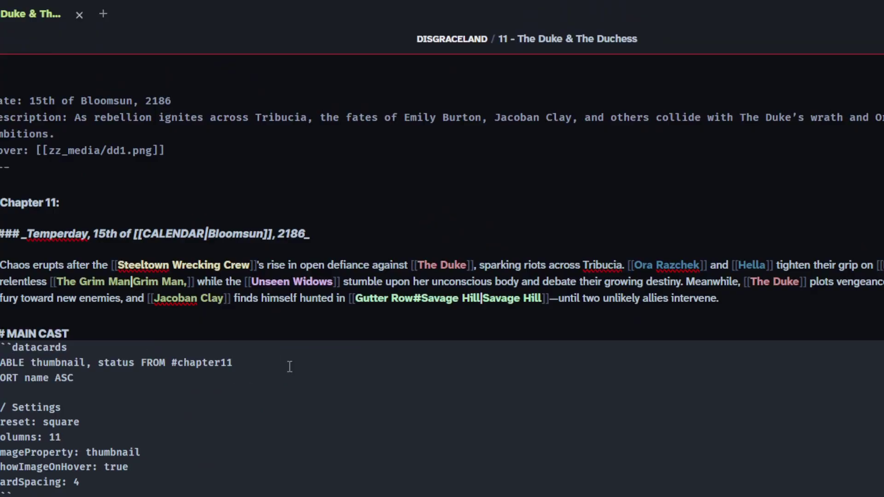
pyautogui.hotkey('ctrl', 'e')
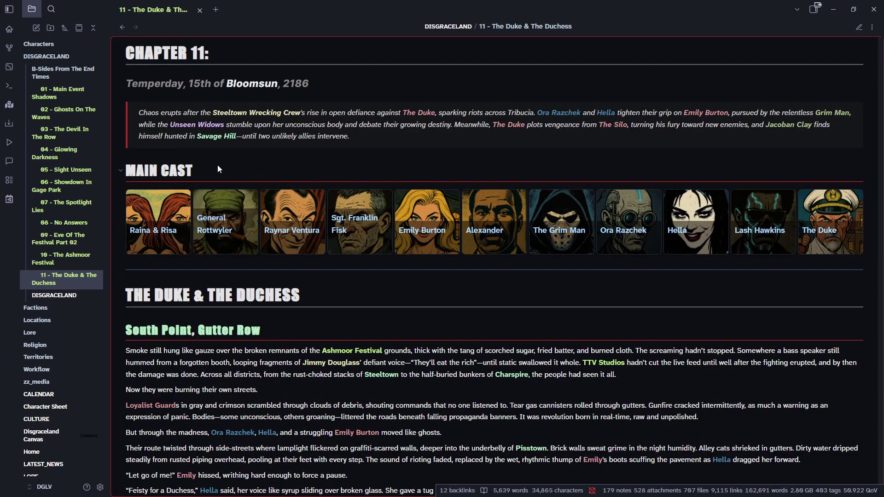
# Step: Open The Duke from the Main Cast, follow his Appearances link to chapter 11, and come back
pyautogui.click(829, 221)
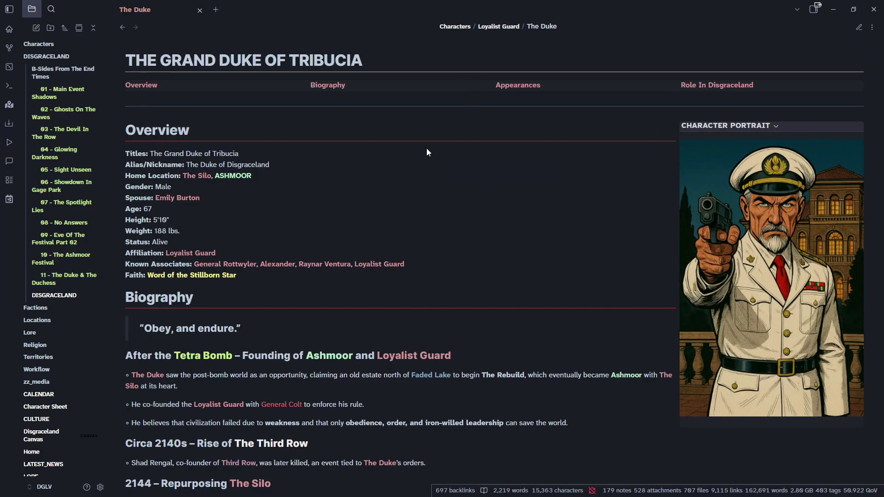
pyautogui.hotkey('ctrl', 'e')
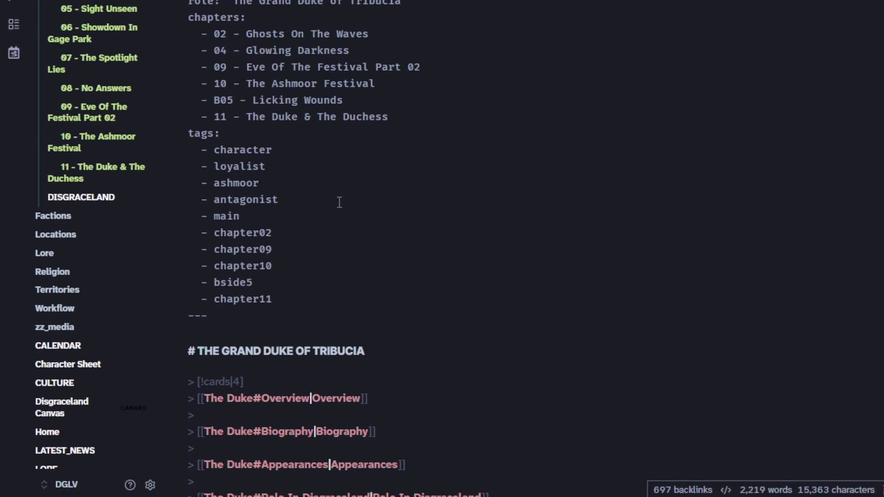
pyautogui.hotkey('ctrl', 'e')
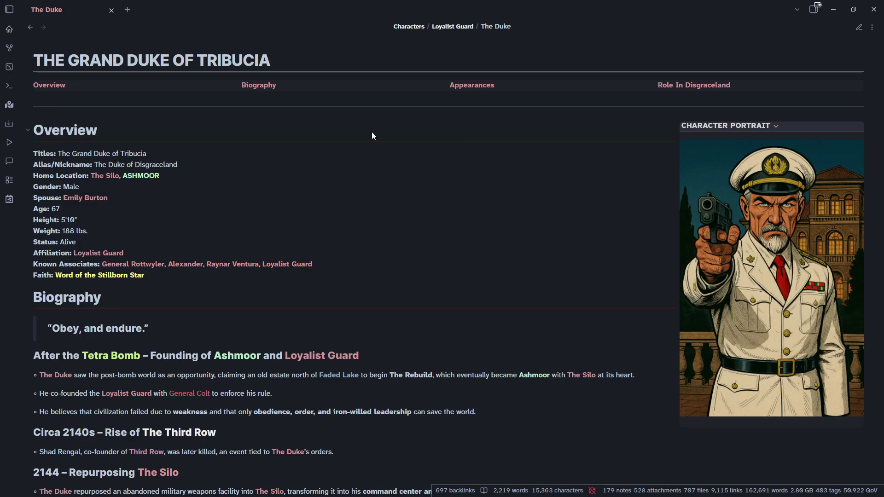
pyautogui.moveTo(468, 88)
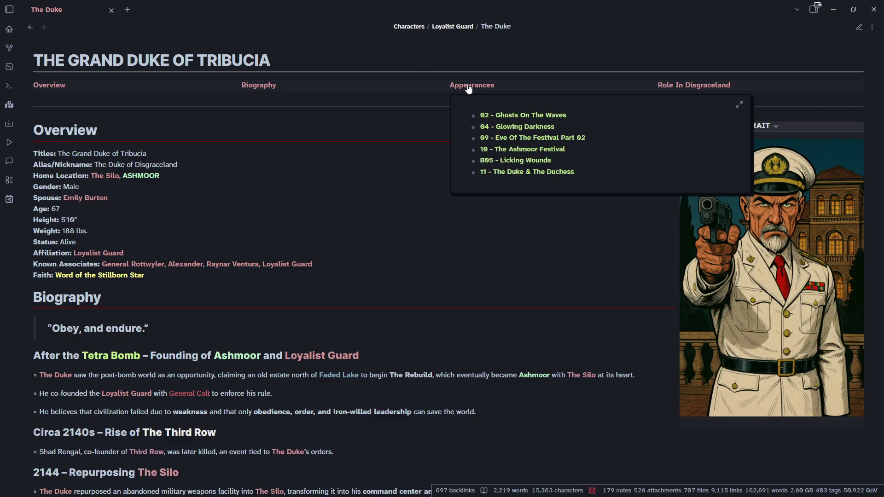
pyautogui.click(525, 172)
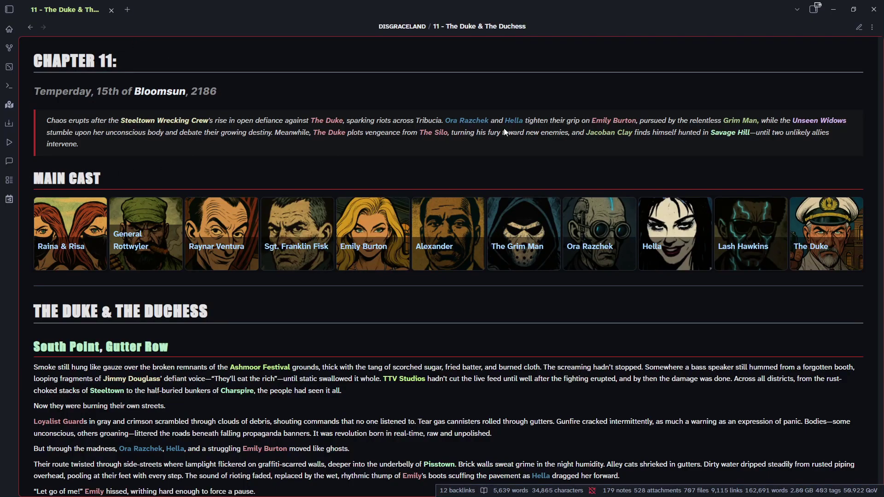
pyautogui.click(810, 212)
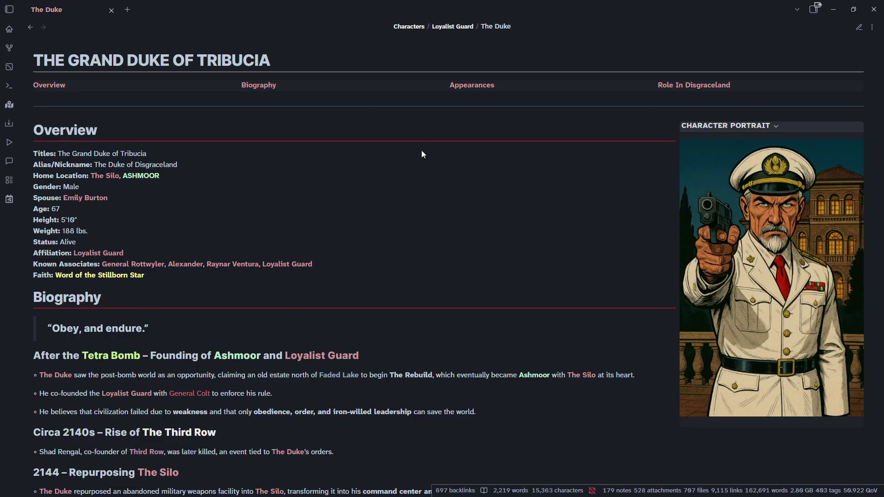
# Step: Toggle The Duke's note through source view, then open '11 - The Duke & The Duchess' from Appearances
pyautogui.hotkey('ctrl', 'e')
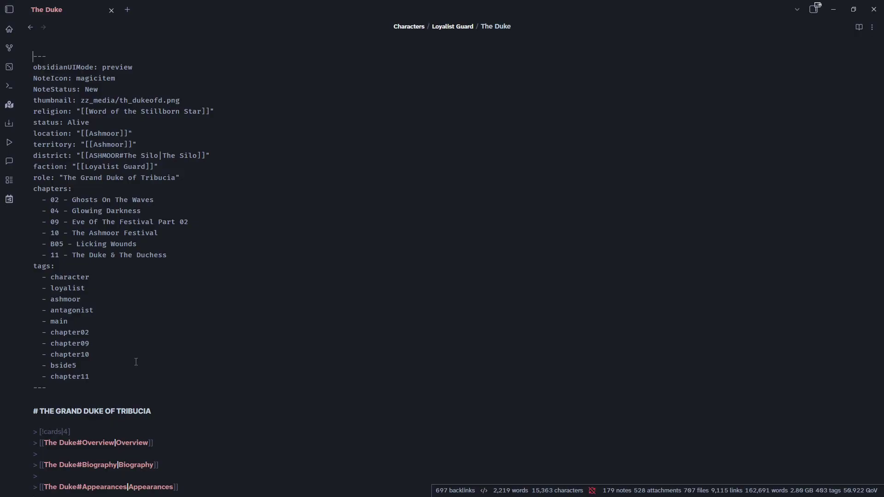
pyautogui.hotkey('ctrl', 'e')
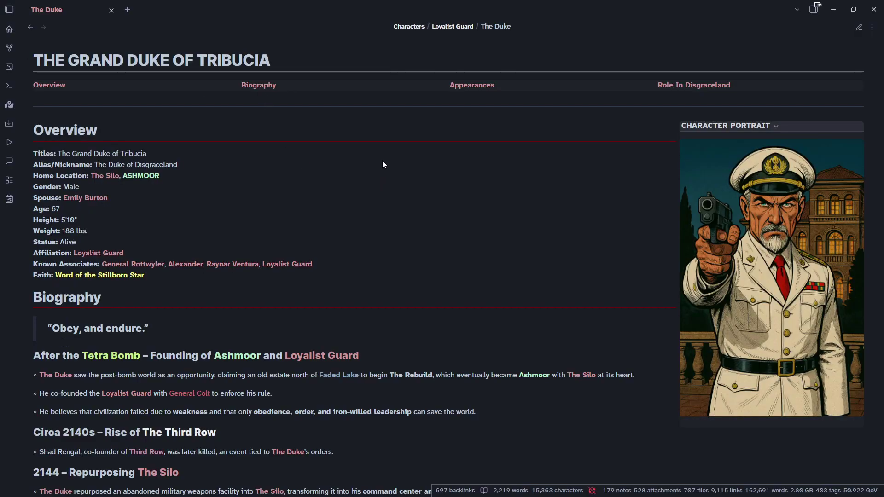
pyautogui.moveTo(476, 89)
pyautogui.click(507, 173)
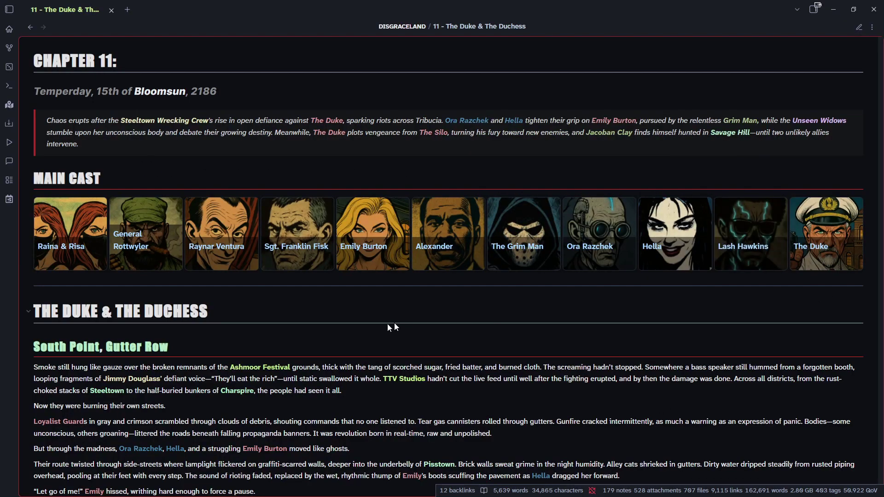
pyautogui.moveTo(343, 121)
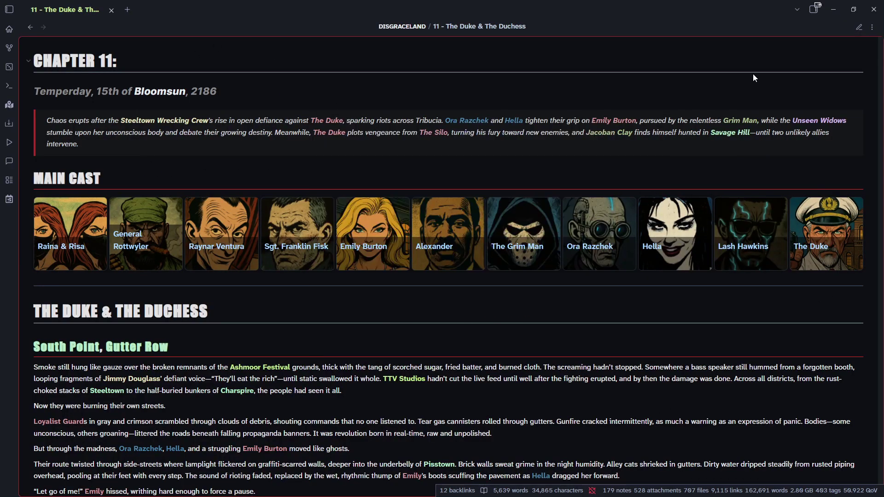